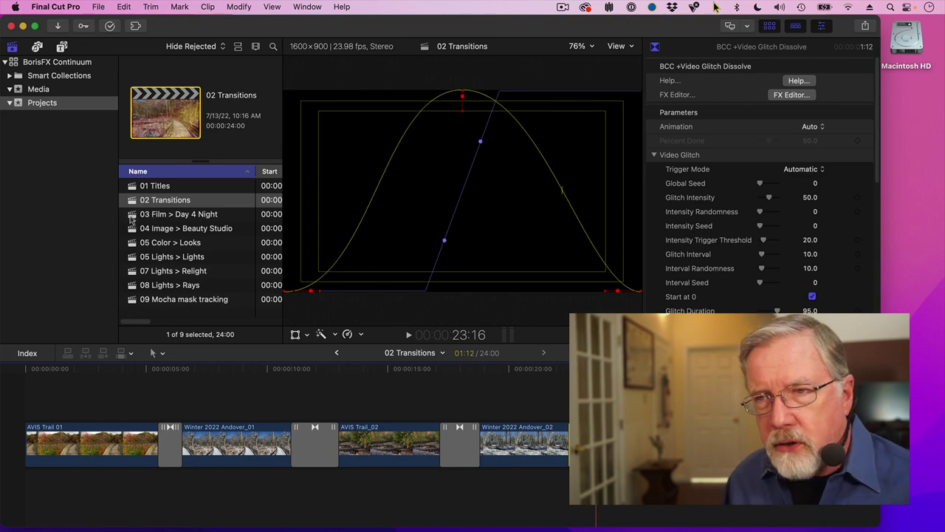
# Open the 03 Film > Day 4 Night project and play it from the start.
pyautogui.doubleClick(133, 214)
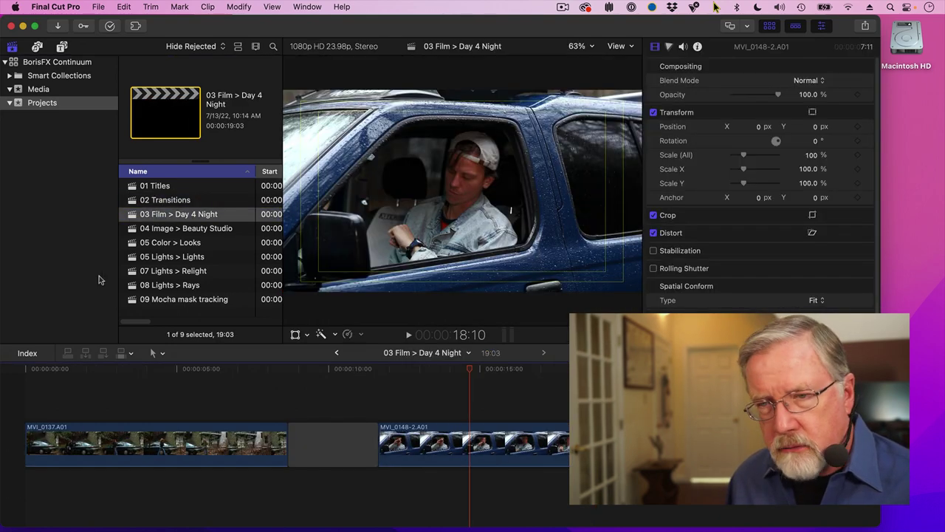
pyautogui.click(108, 369)
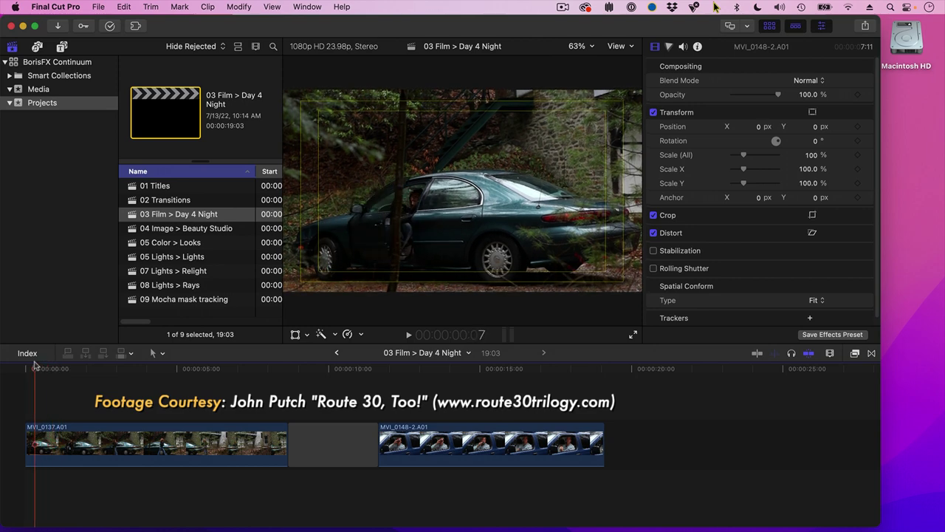
pyautogui.click(25, 367)
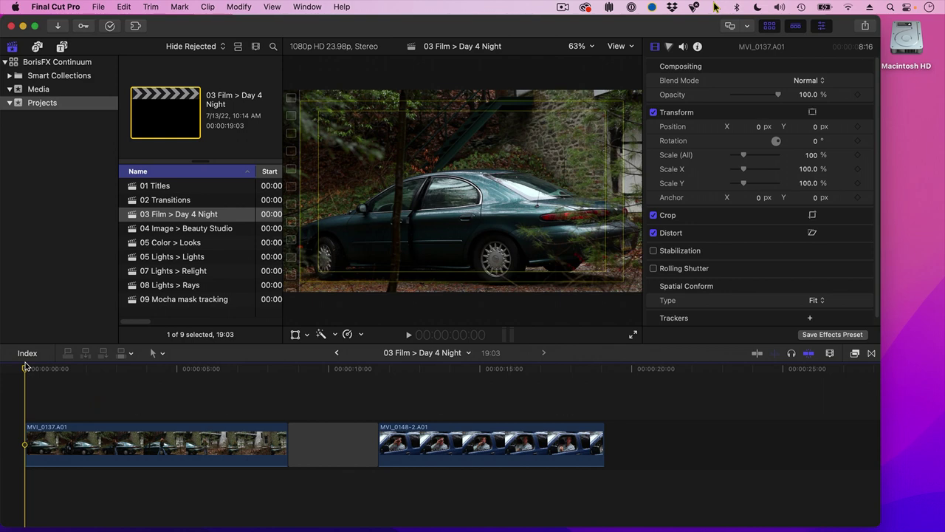
pyautogui.press('space')
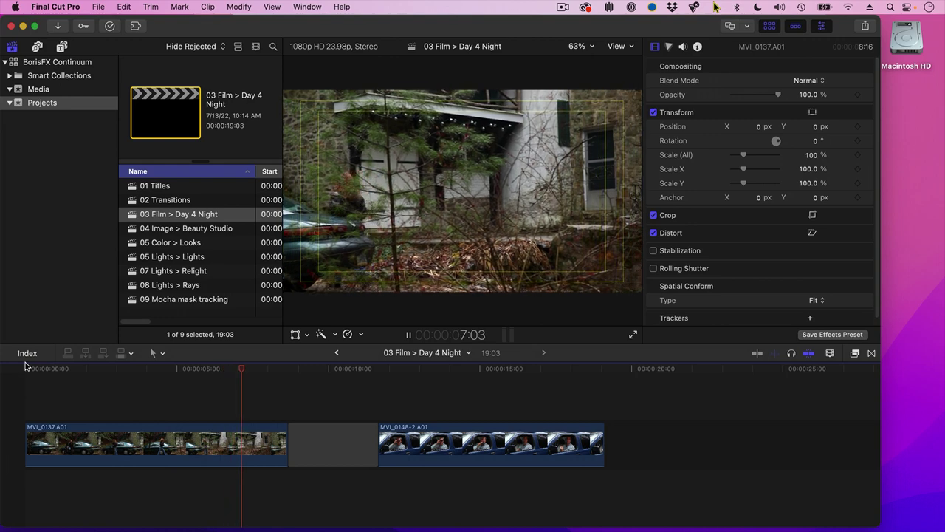
pyautogui.press('space')
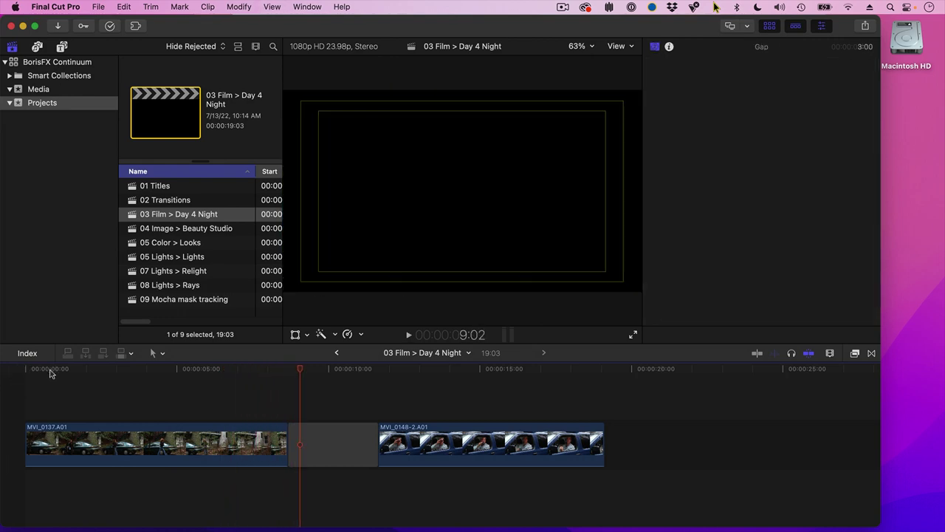
# Scrub through MVI_0137 from the woman leaving the car to her walking past it.
pyautogui.click(41, 369)
pyautogui.moveTo(41, 369); pyautogui.dragTo(71, 376)
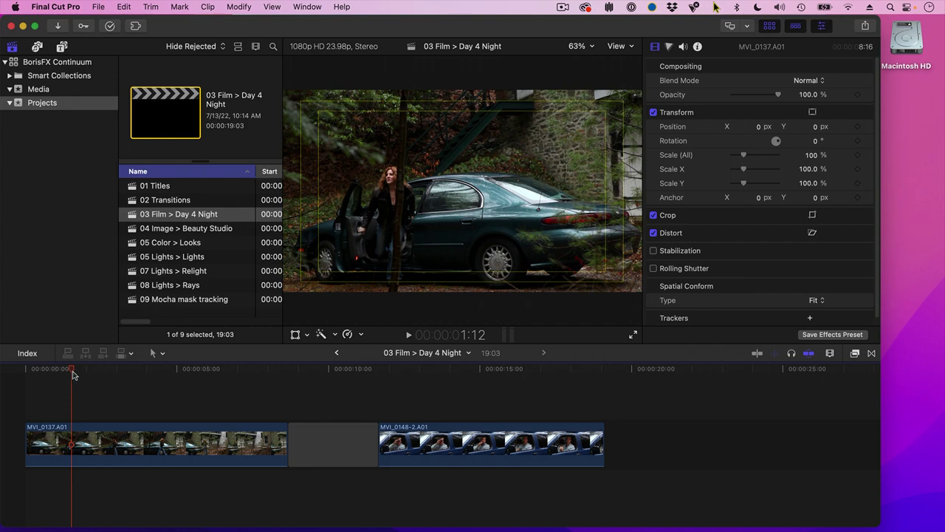
pyautogui.moveTo(72, 377); pyautogui.dragTo(148, 382)
# With clip MVI_0137.A01 selected, show the BCC Art Looks effects in the Effects browser.
pyautogui.click(148, 450)
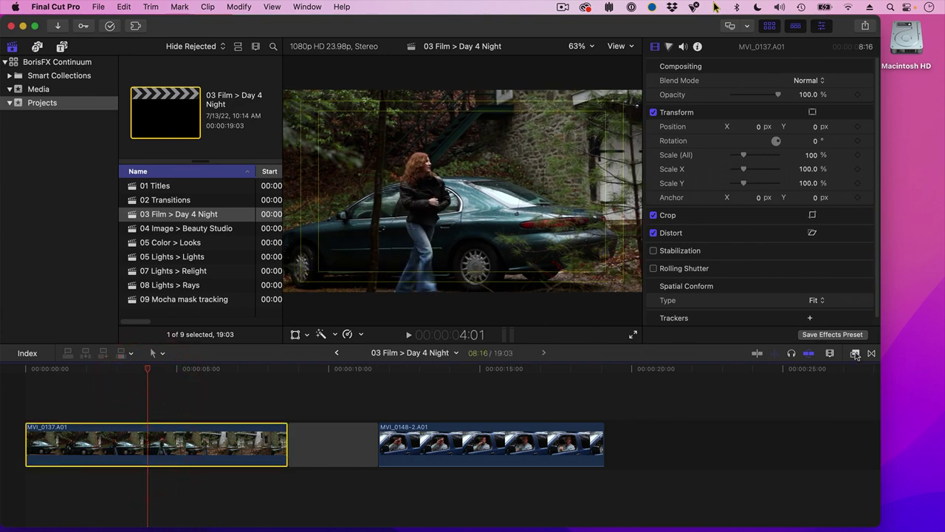
pyautogui.click(855, 353)
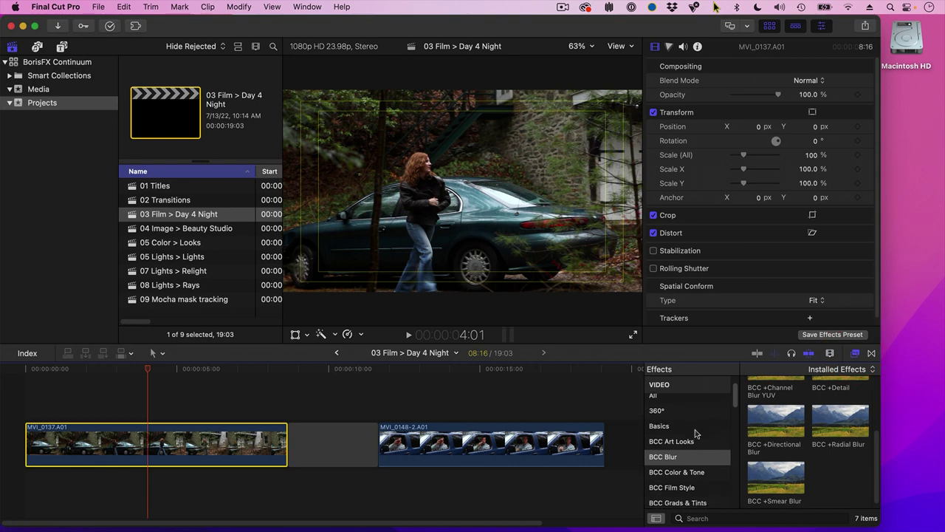
pyautogui.scroll(-1, 695, 434)
pyautogui.click(694, 430)
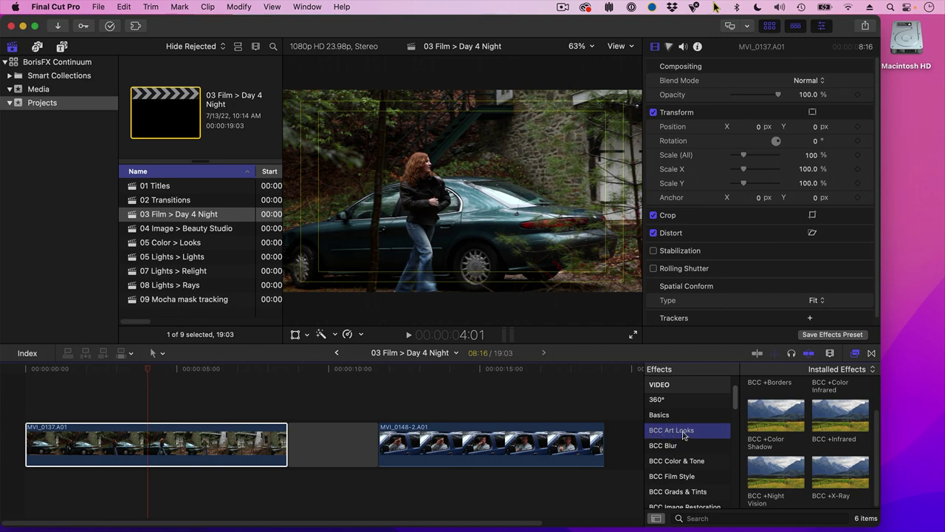
# Step down through the BCC categories: Lens, Perspective and Textures.
pyautogui.press('Down')
pyautogui.press('Down')
pyautogui.press('Down')
pyautogui.press('Down')
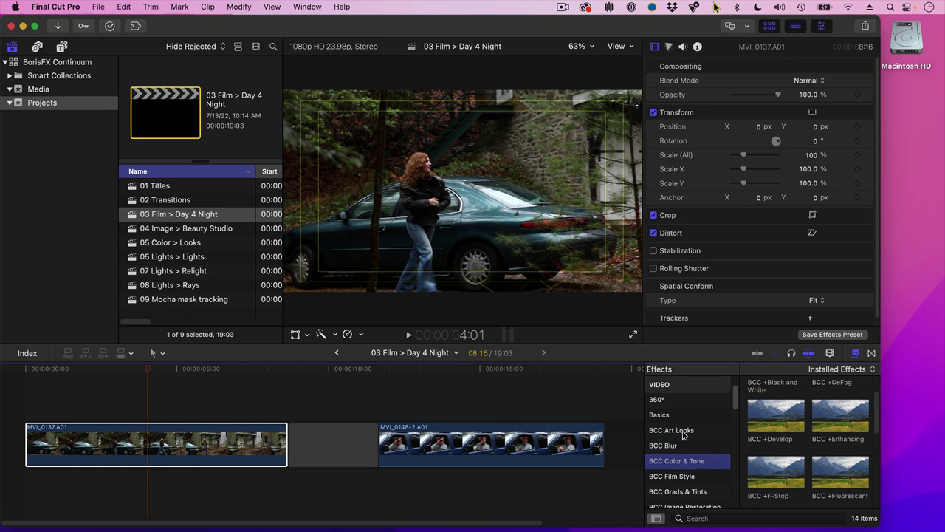
pyautogui.press('Down')
pyautogui.press('Down')
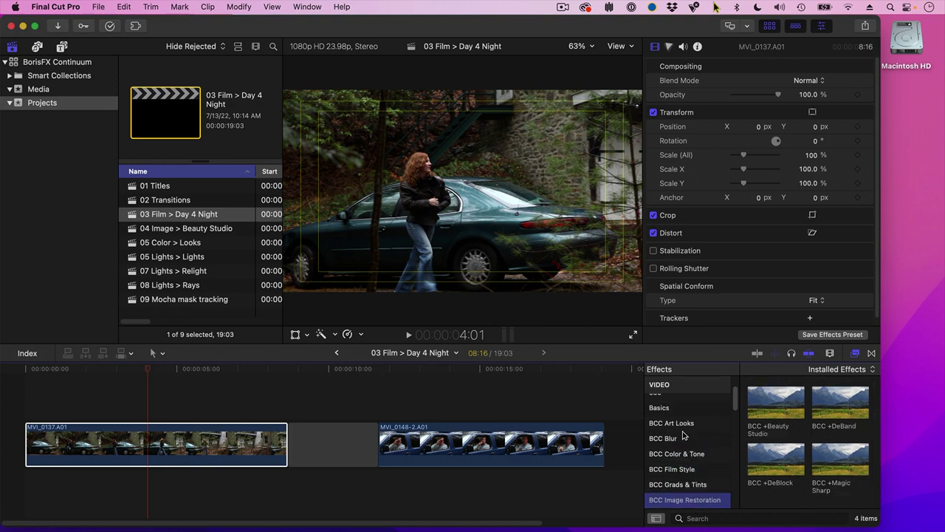
pyautogui.press('Down')
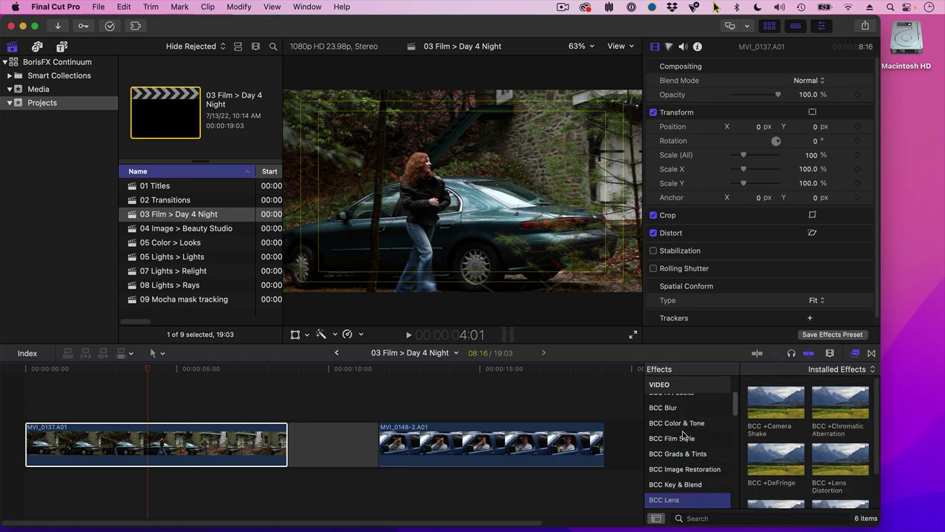
pyautogui.press('Down')
pyautogui.press('Down')
pyautogui.press('Down')
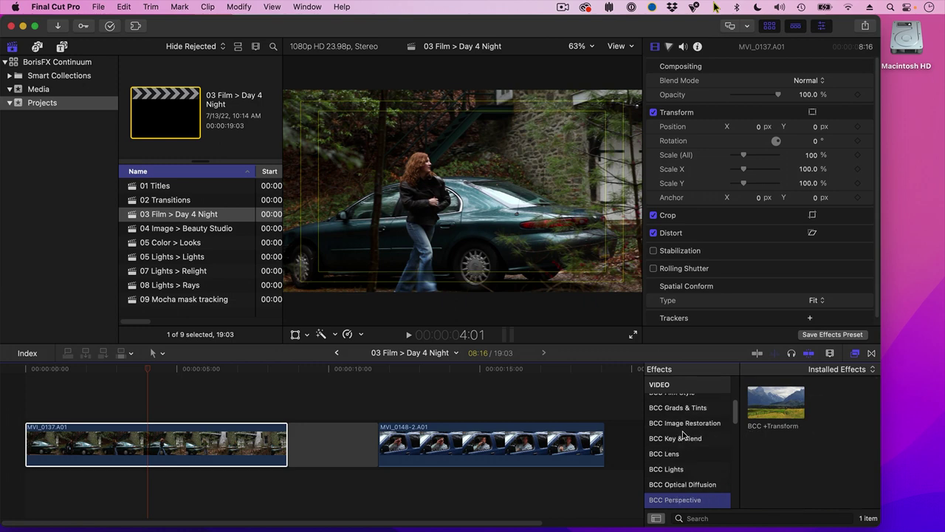
pyautogui.press('Down')
pyautogui.press('Down')
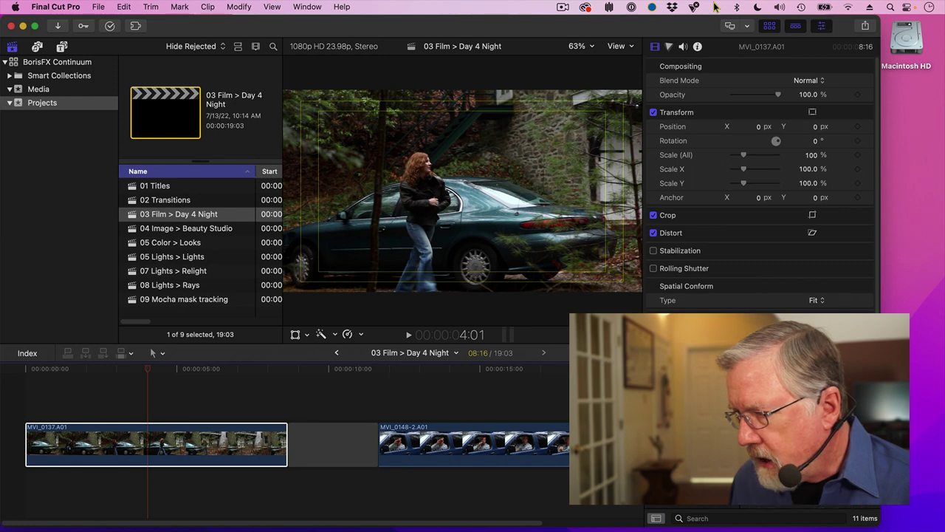
# Apply BCC Day for Night to MVI_0137.A01 and hide the libraries to enlarge the viewer.
pyautogui.moveTo(709, 399); pyautogui.dragTo(169, 452)
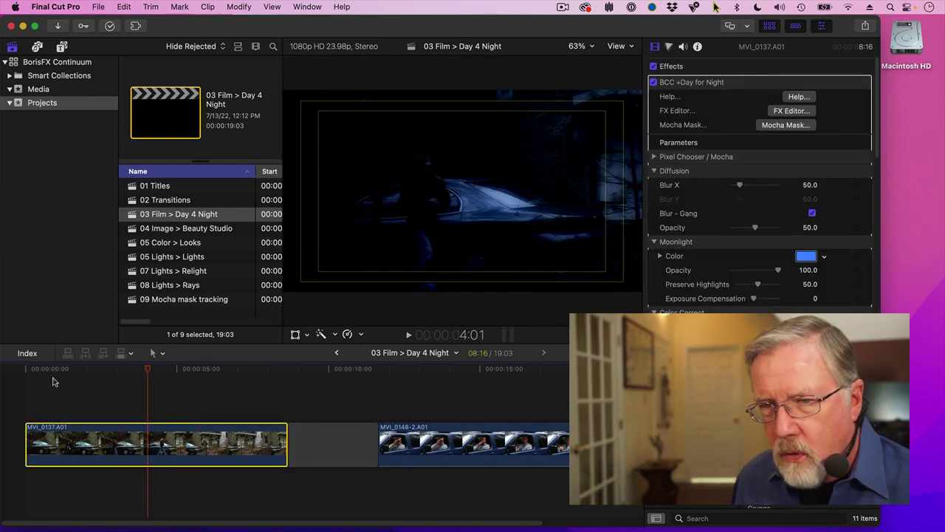
pyautogui.click(28, 368)
pyautogui.press('ctrl+super+1')
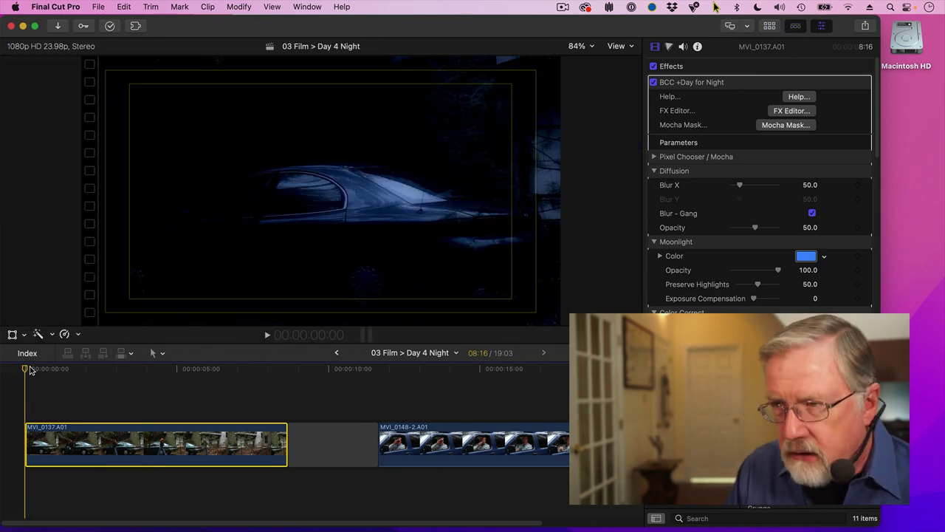
# Play and scrub the day-for-night clip, then move to the start of MVI_0148-2.
pyautogui.press('space')
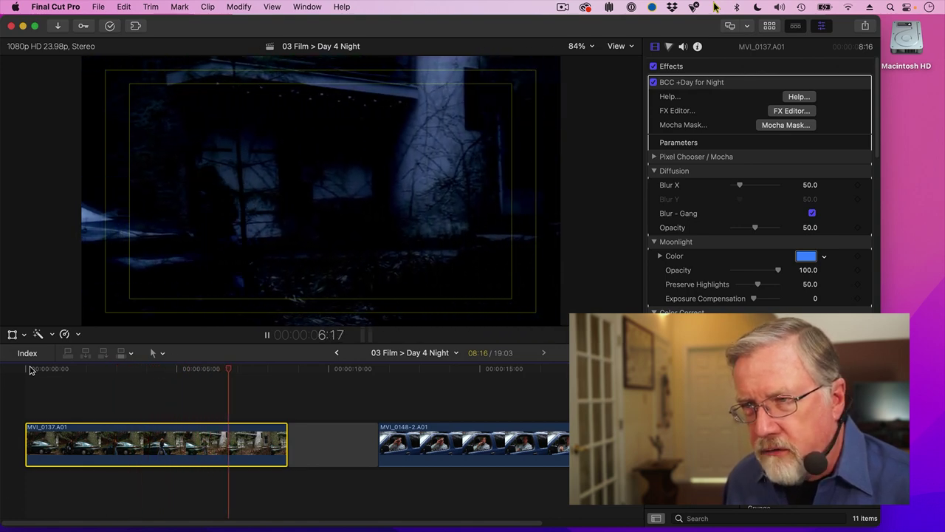
pyautogui.press('space')
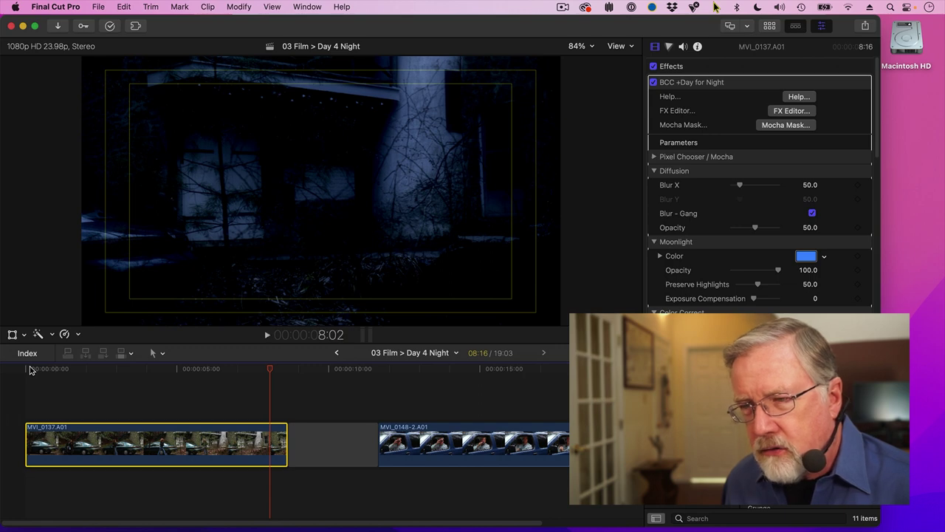
pyautogui.moveTo(266, 374); pyautogui.dragTo(169, 385)
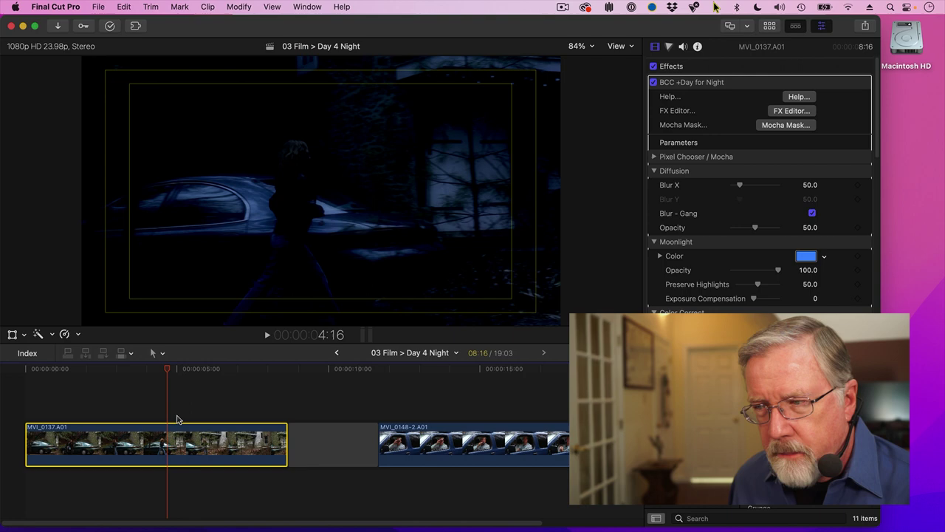
pyautogui.click(381, 369)
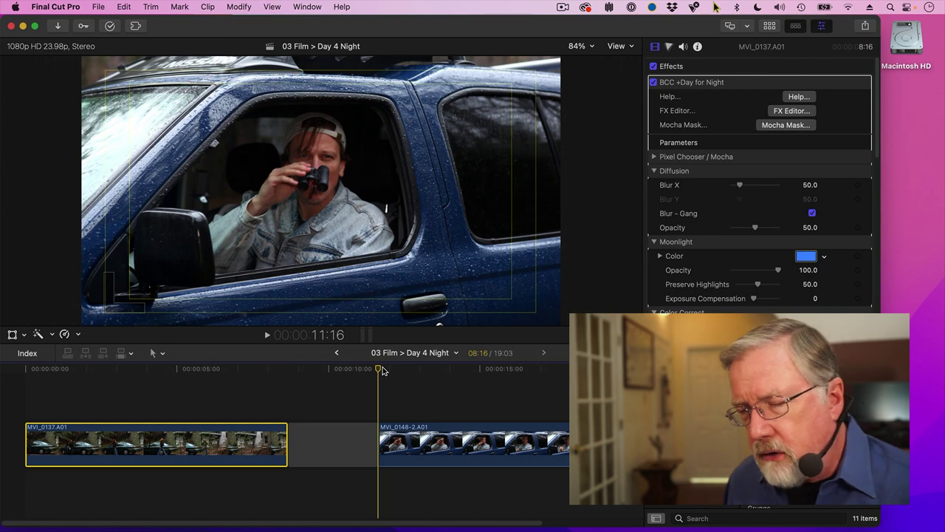
# Apply the BCC Night Vision effect to clip MVI_0148-2.
pyautogui.click(408, 431)
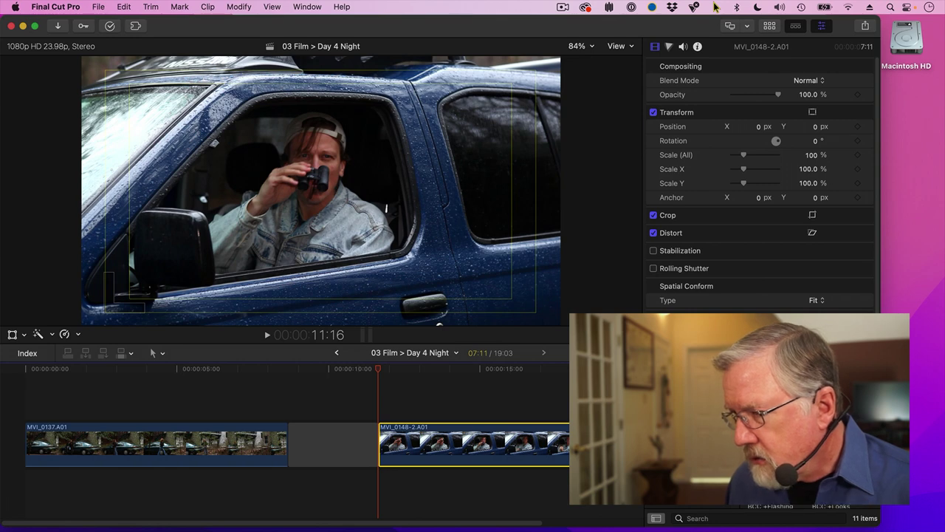
pyautogui.press('super+1')
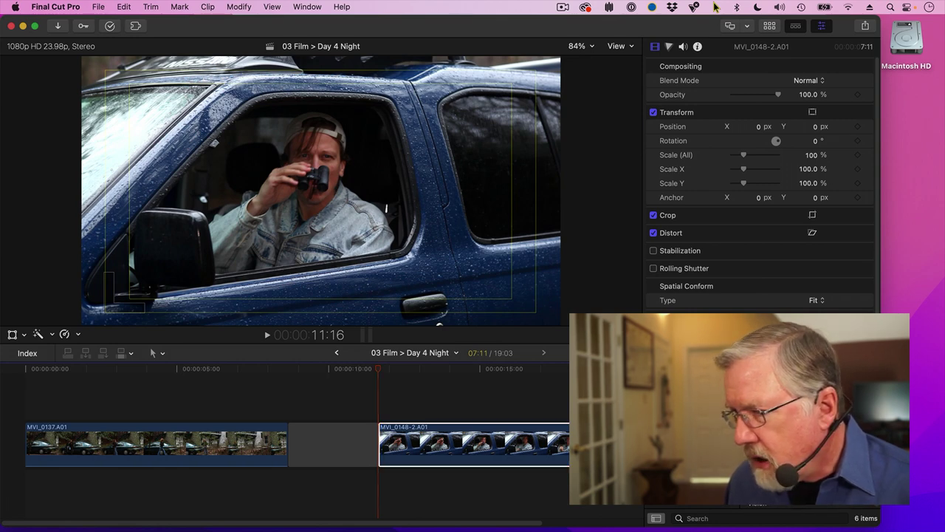
pyautogui.write('2')
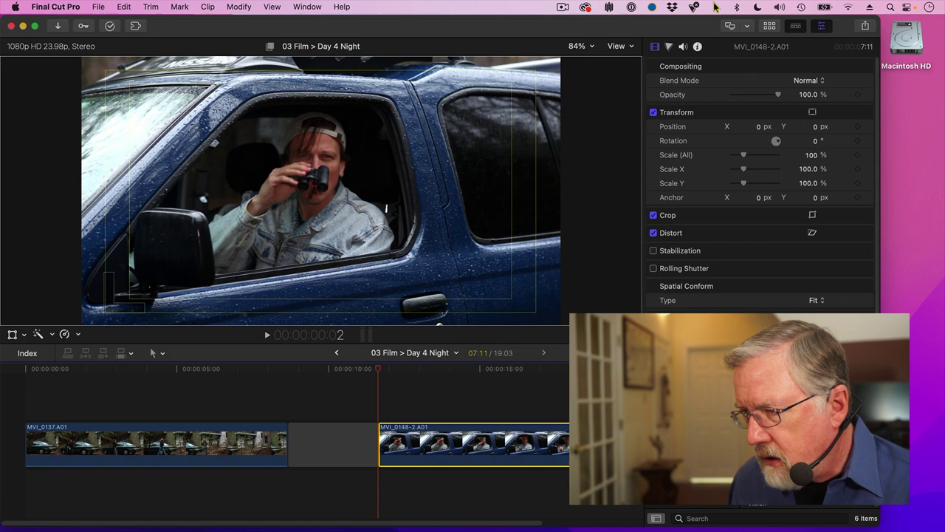
pyautogui.moveTo(738, 414); pyautogui.dragTo(555, 437)
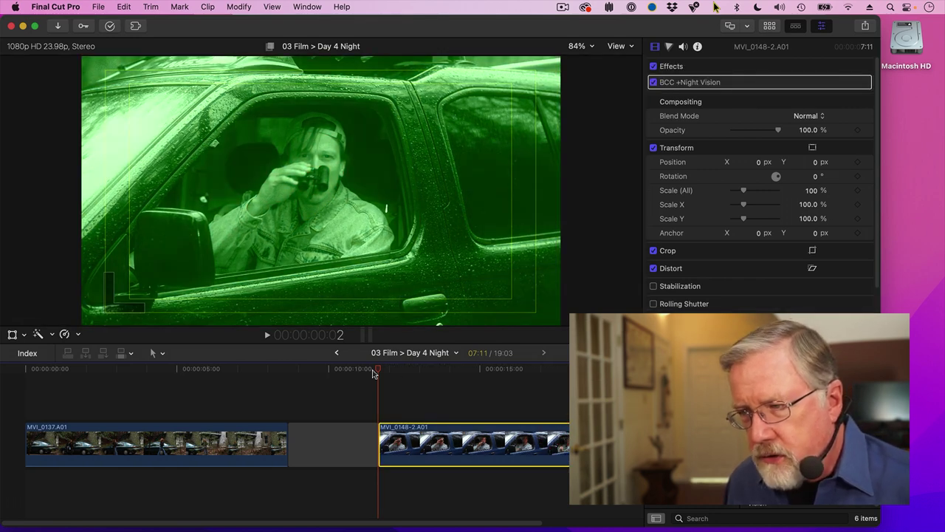
# Play and scrub the green night-vision binocular shot to review it.
pyautogui.press('space')
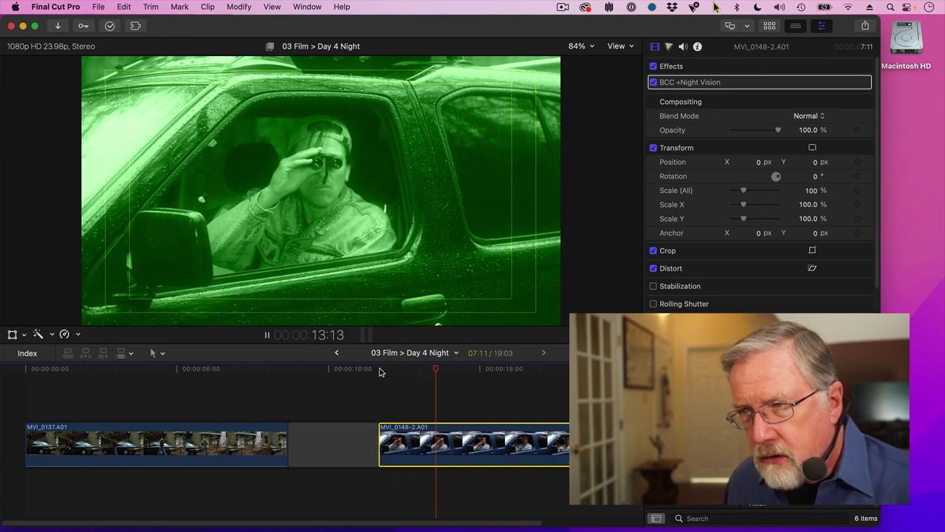
pyautogui.press('space')
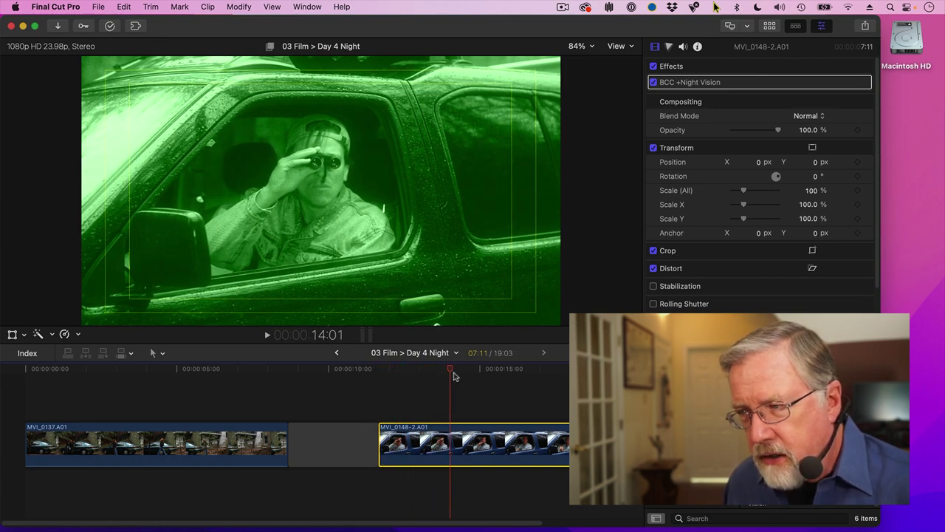
pyautogui.moveTo(449, 371)
pyautogui.mouseDown()
pyautogui.moveTo(422, 372)
pyautogui.moveTo(468, 374)
pyautogui.moveTo(457, 378)
pyautogui.mouseUp()
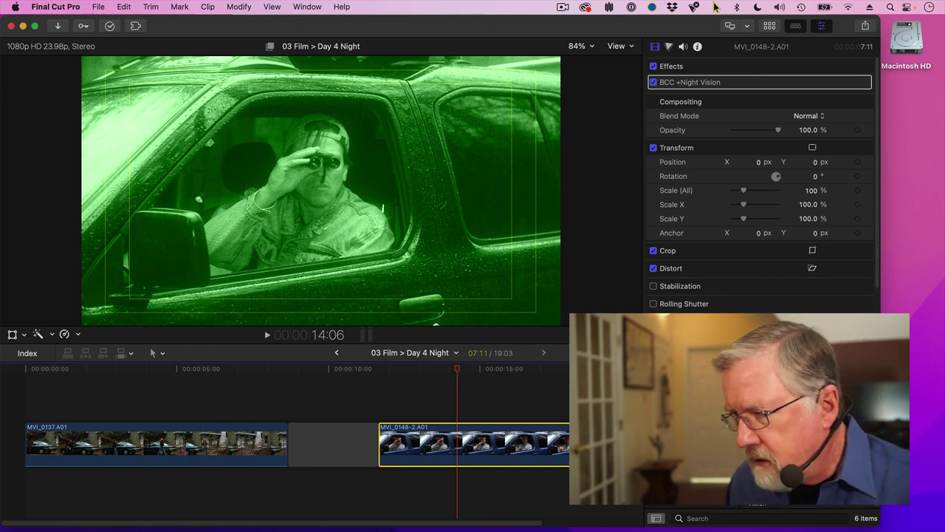
# Search the effects for 'cam' and apply the Camcorder effect to MVI_0148-2.
pyautogui.click(676, 523)
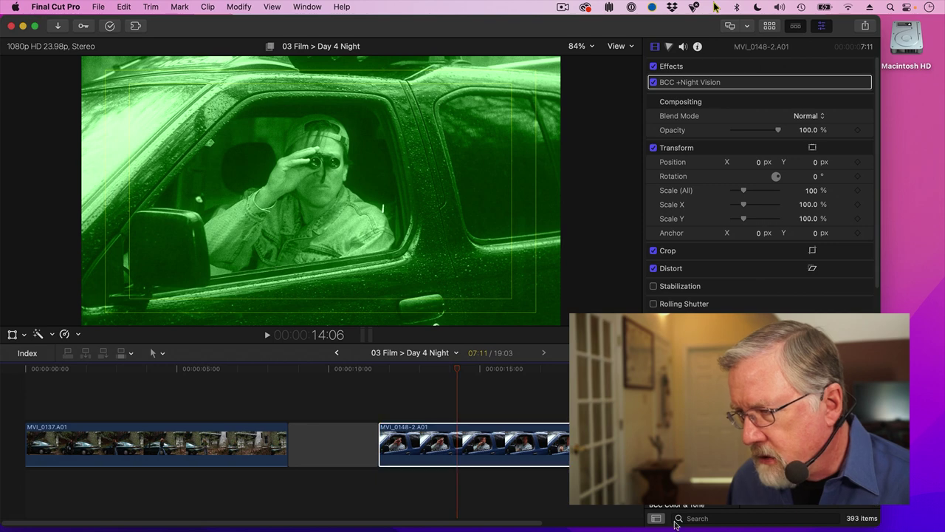
pyautogui.click(702, 517)
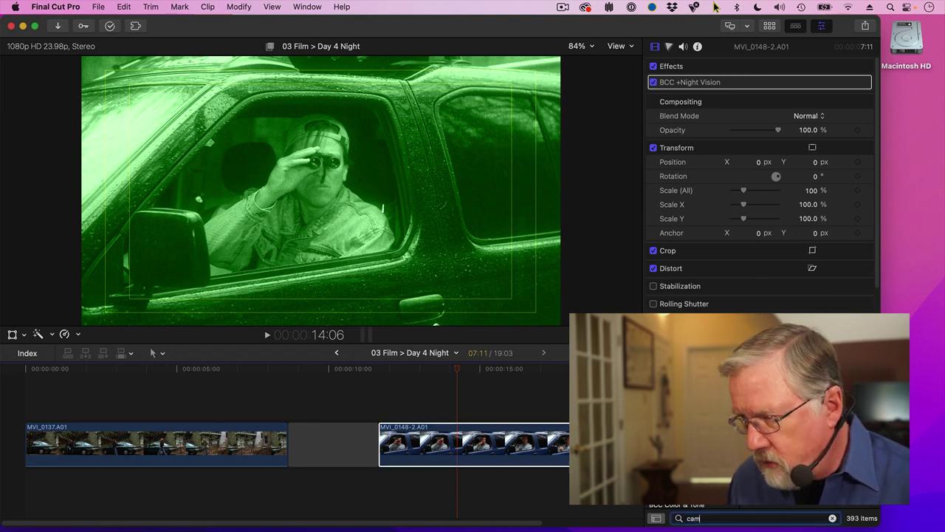
pyautogui.write('cam')
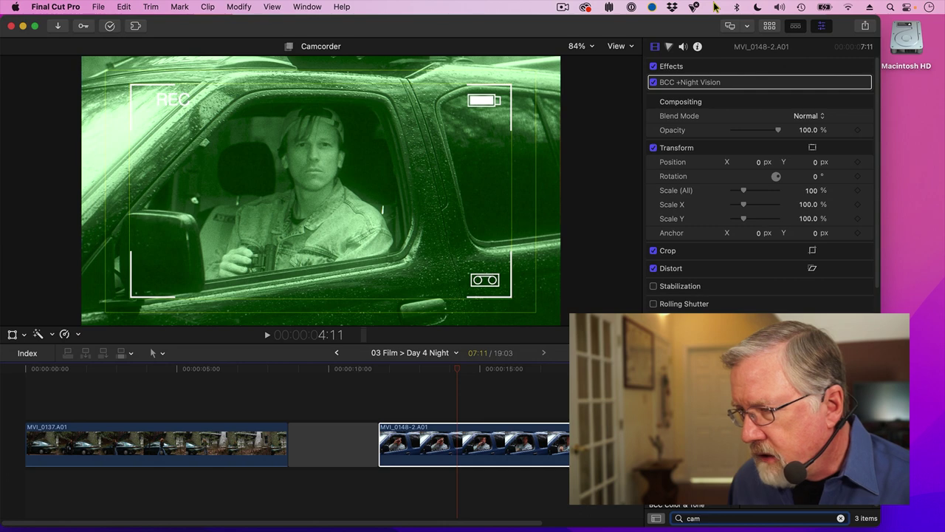
pyautogui.moveTo(738, 414); pyautogui.dragTo(511, 443)
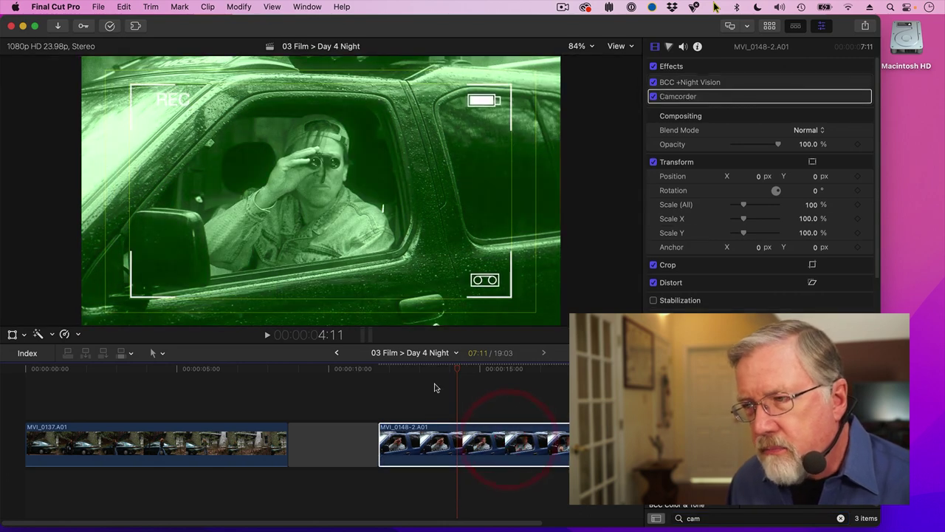
# Play the second clip from its start to view the camcorder overlay.
pyautogui.click(374, 372)
pyautogui.press('space')
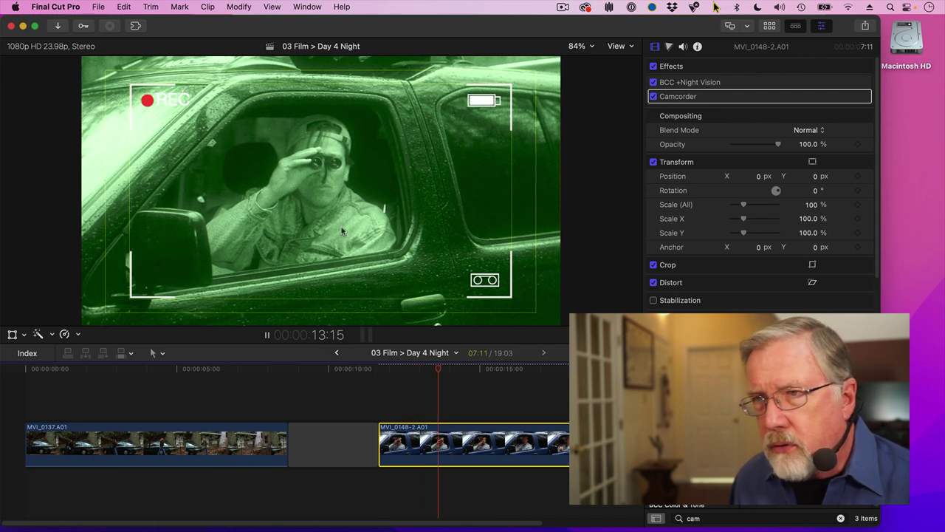
pyautogui.press('space')
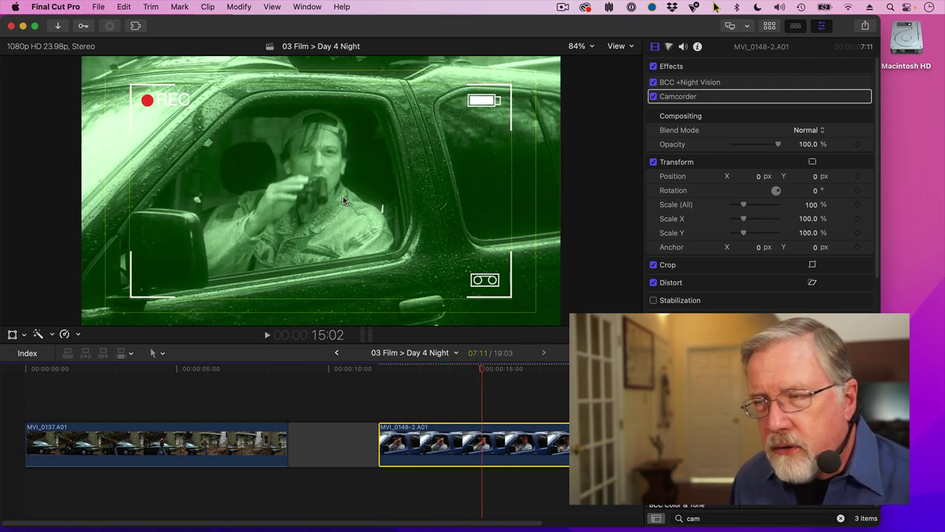